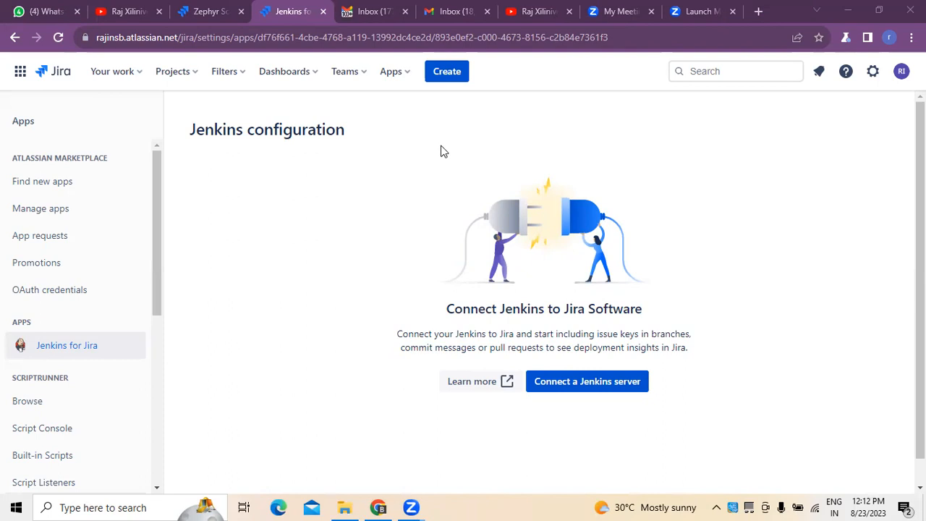
left_click(404, 77)
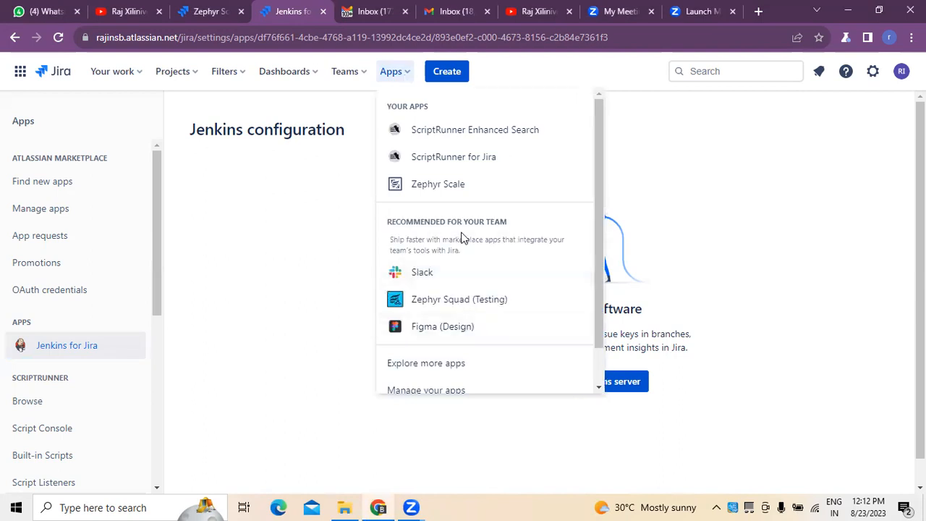
scroll(463, 238, "down", 1)
scroll(463, 238, "up", 1)
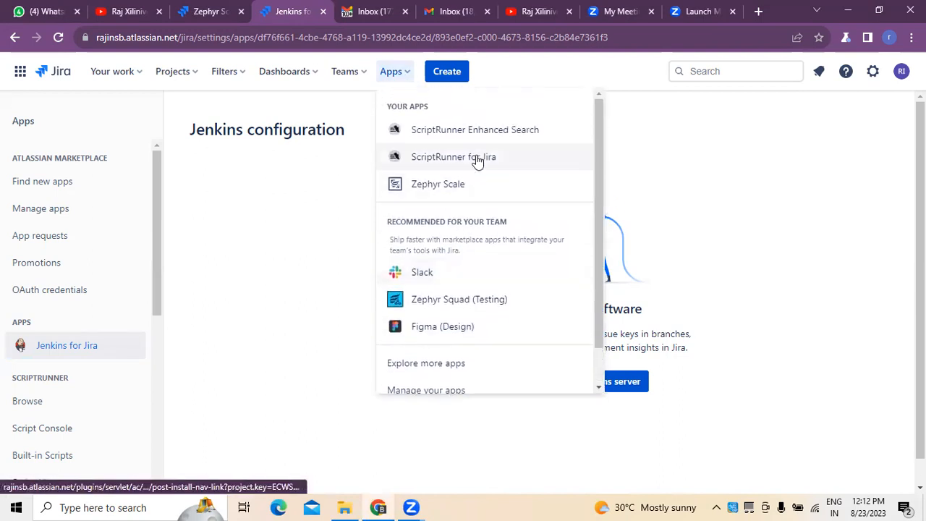
left_click(517, 71)
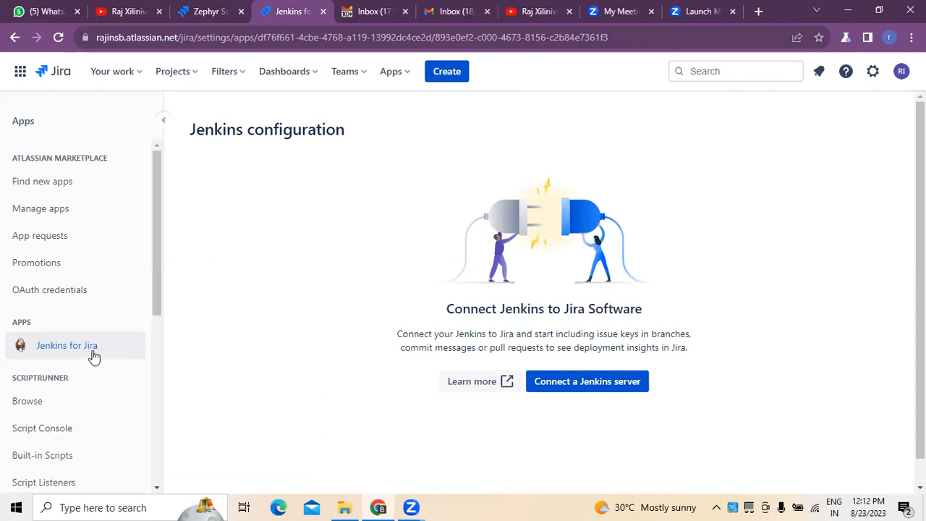
mouse_move(67, 345)
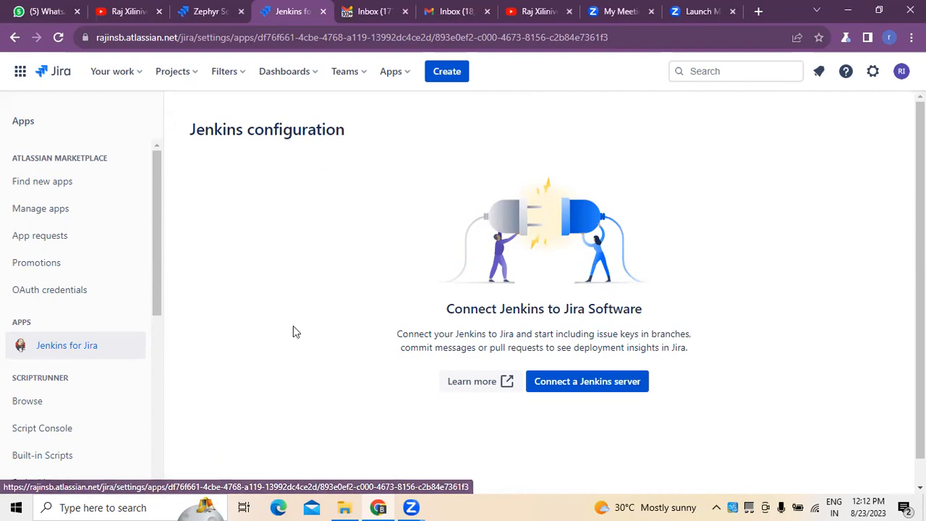
Begin a new Jenkins server connection and review the five plugin installation steps.
left_click(586, 391)
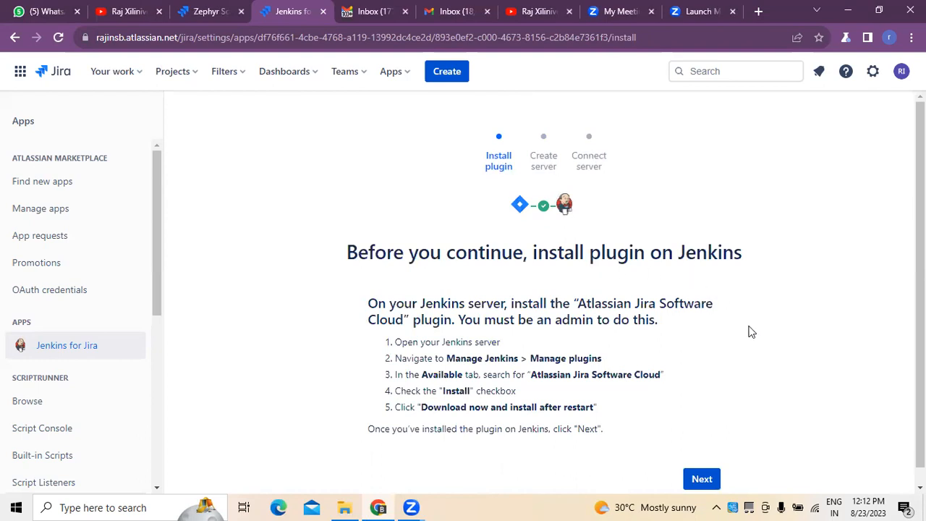
scroll(752, 330, "down", 1)
scroll(521, 324, "up", 1)
left_click_drag(395, 343, 628, 410)
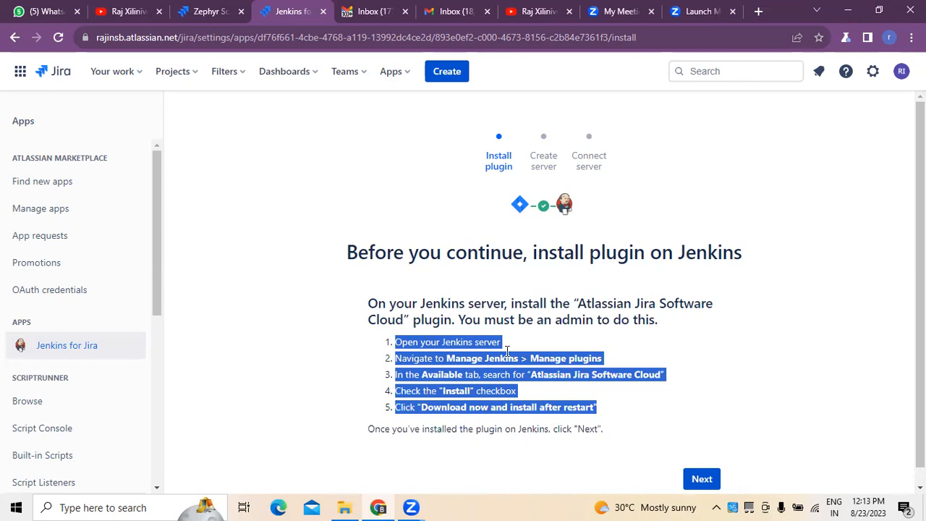
left_click(386, 215)
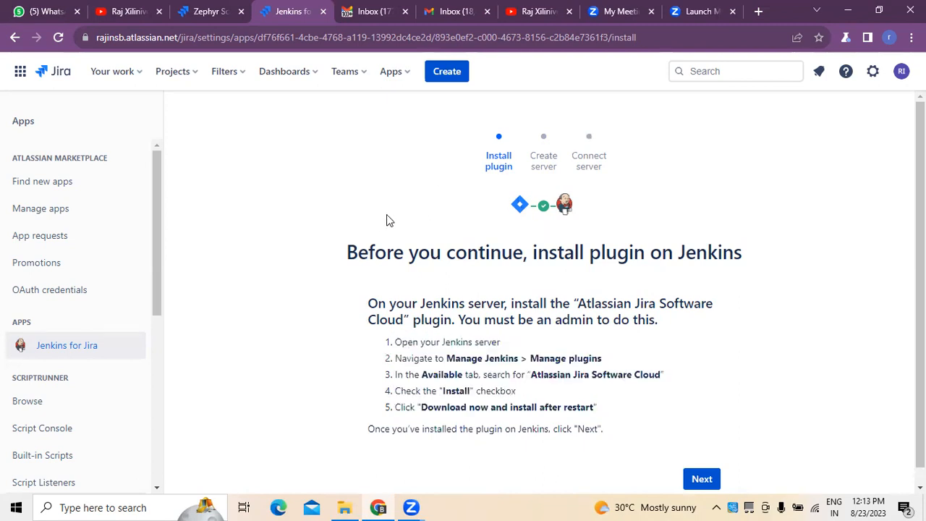
Name the Jenkins server 'config', create it and finish the connection setup.
left_click(701, 478)
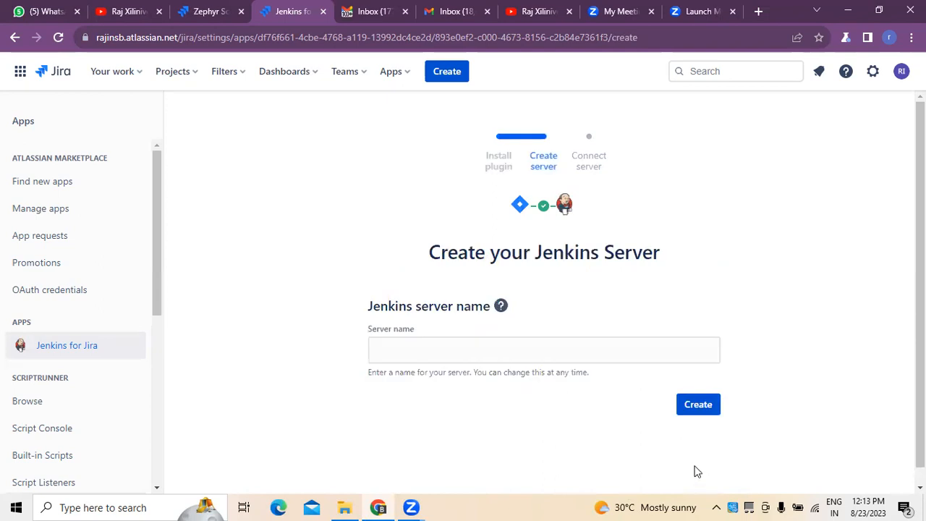
left_click(452, 354)
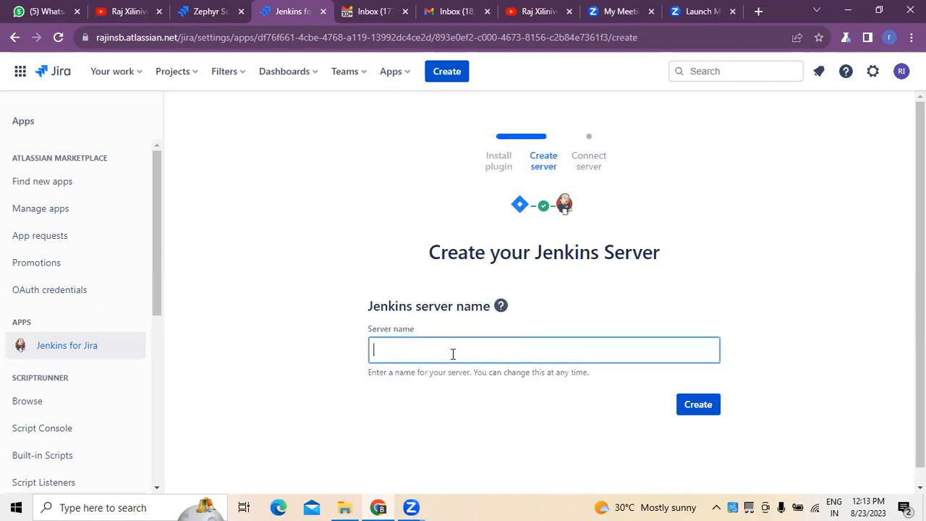
type("config")
left_click(698, 408)
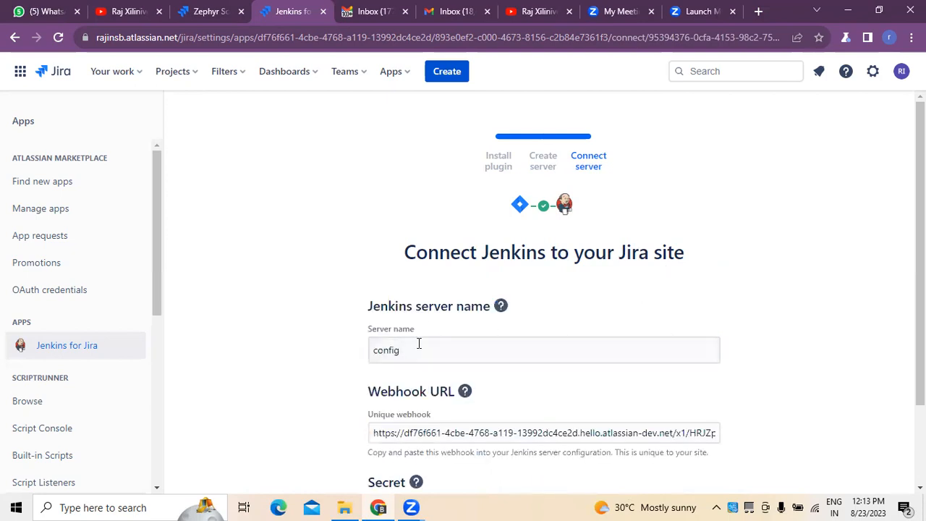
scroll(659, 393, "down", 2)
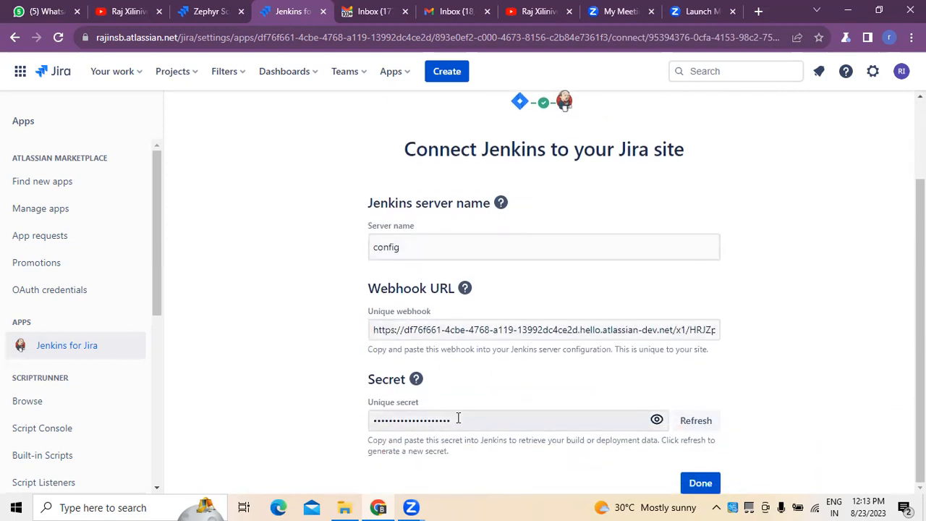
left_click(700, 485)
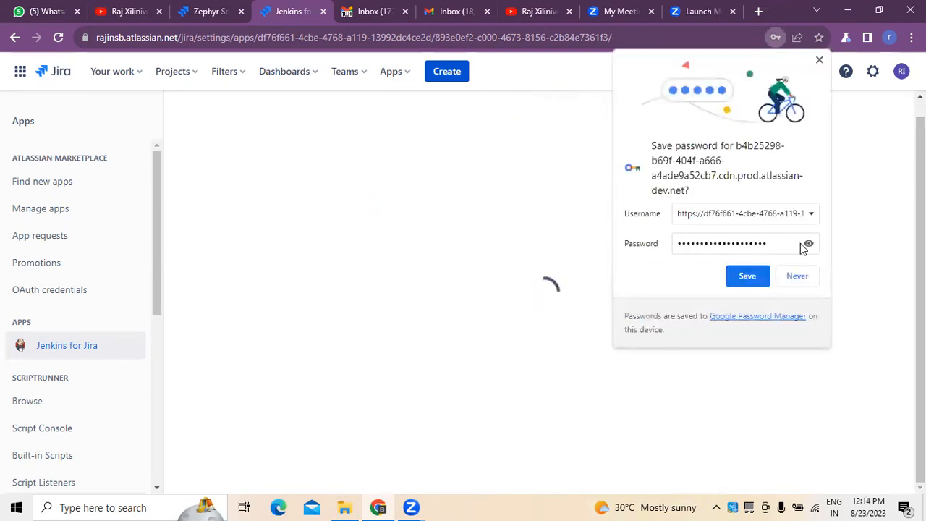
left_click(798, 278)
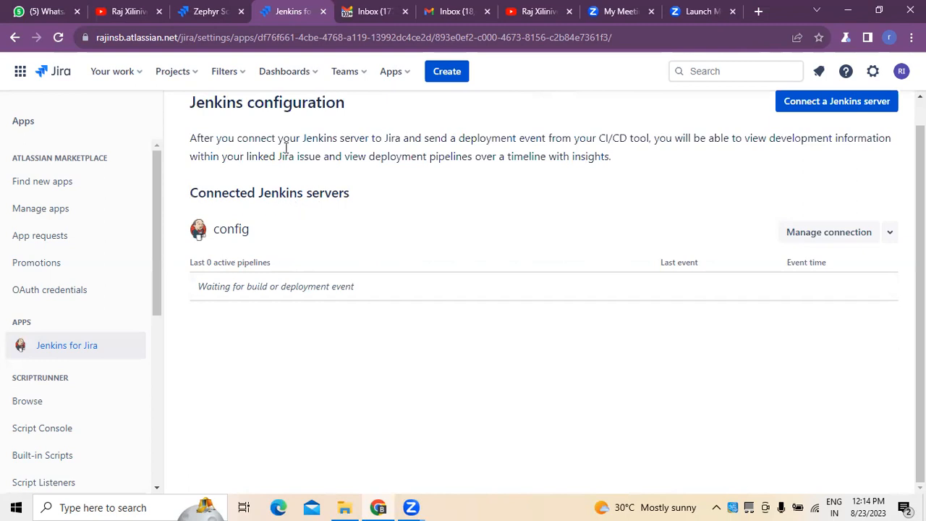
scroll(805, 148, "up", 1)
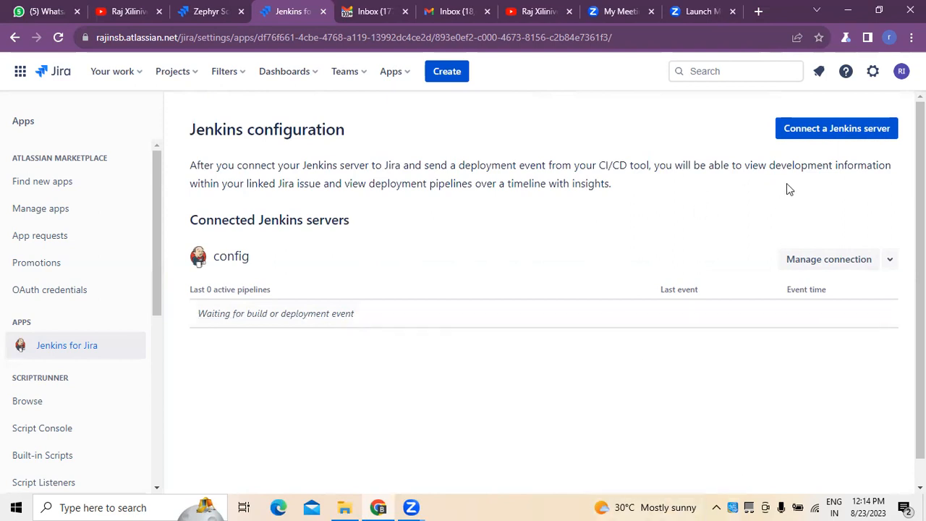
left_click(889, 261)
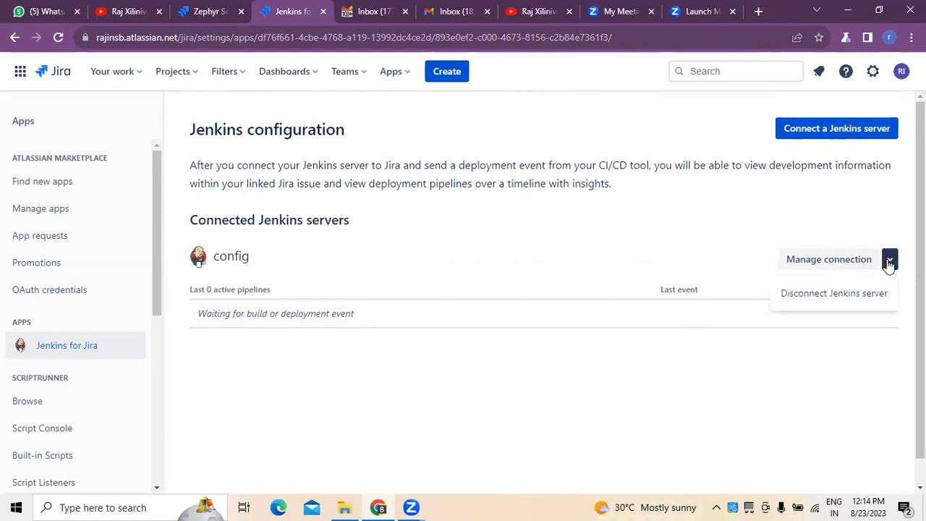
left_click(865, 221)
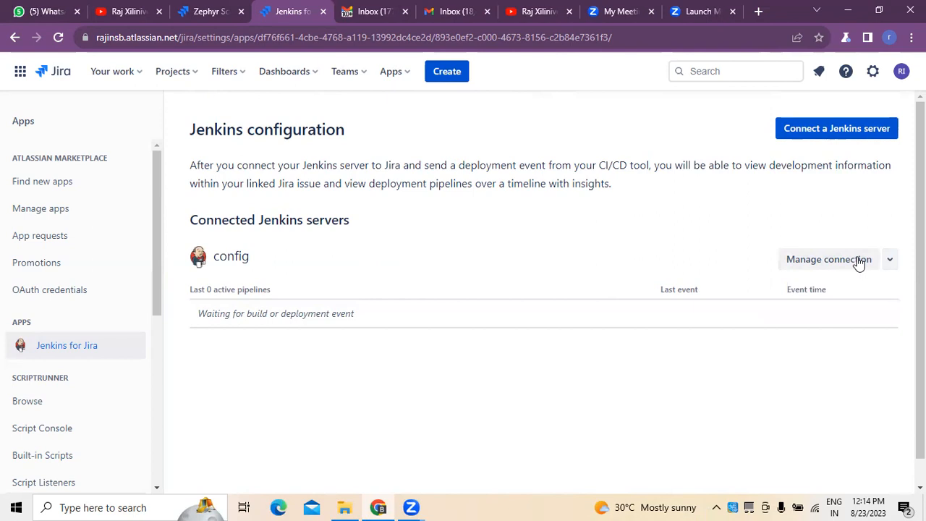
left_click(892, 264)
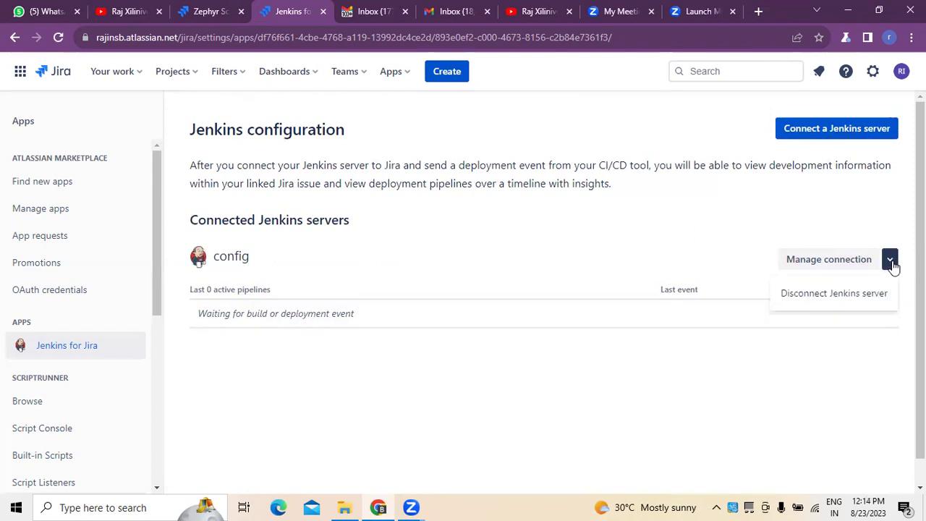
left_click(871, 225)
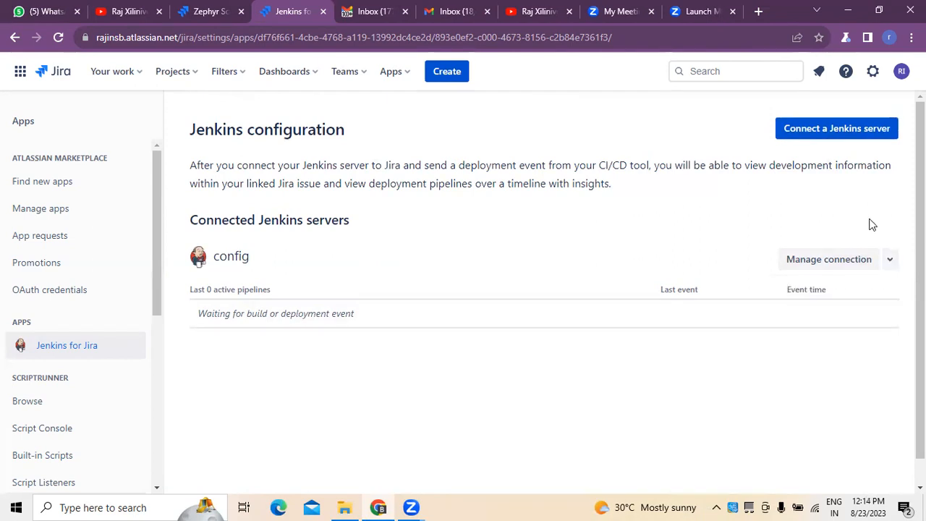
left_click(891, 261)
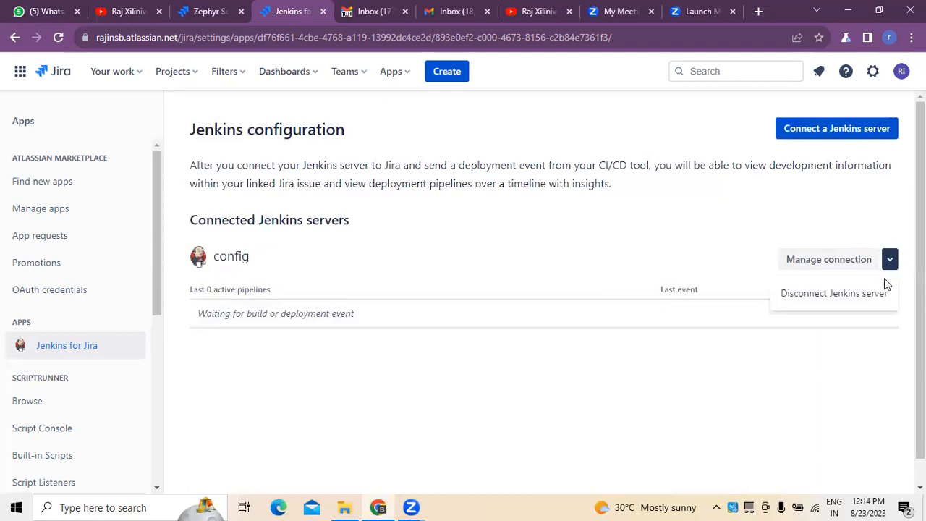
left_click(869, 190)
scroll(753, 323, "down", 1)
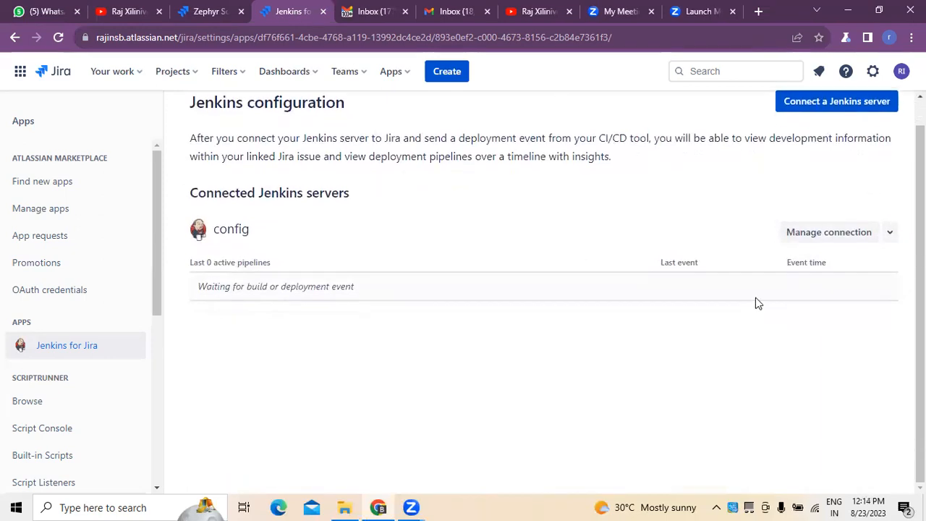
scroll(832, 143, "up", 1)
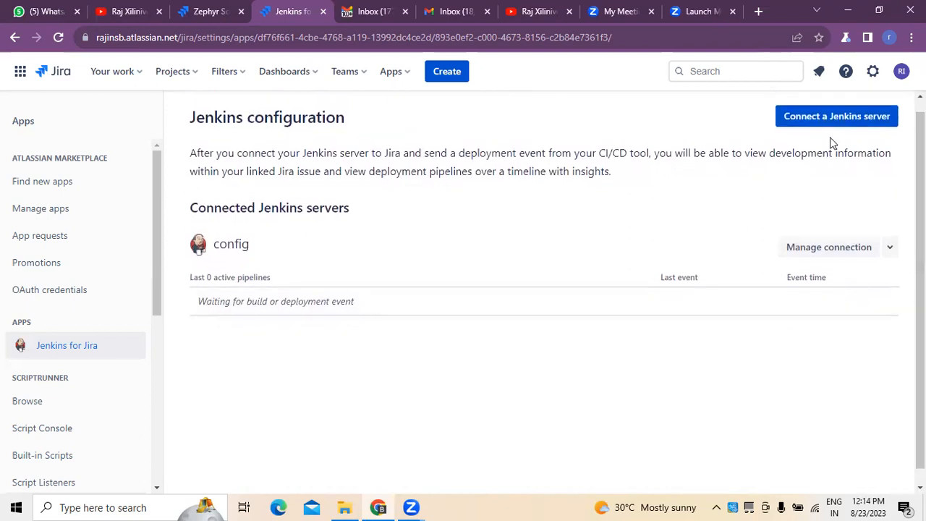
scroll(557, 264, "down", 1)
scroll(554, 271, "up", 2)
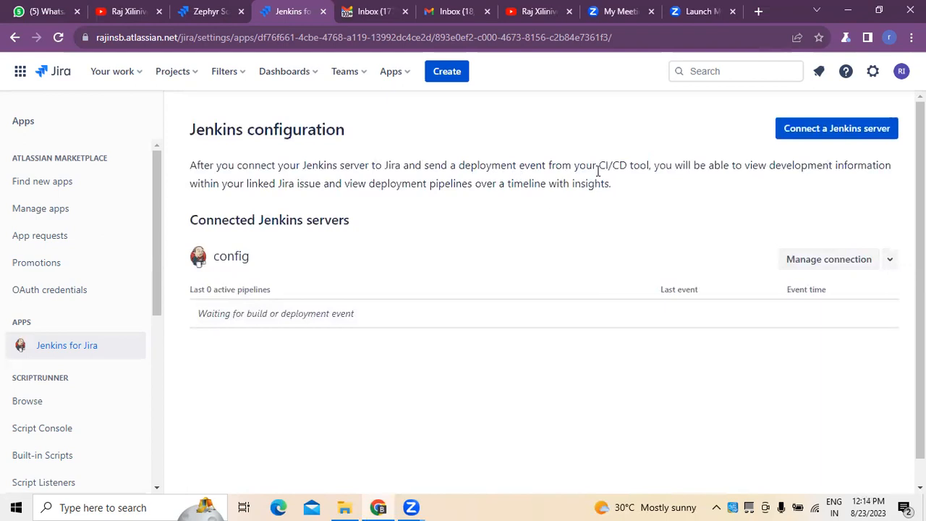
left_click_drag(598, 166, 657, 165)
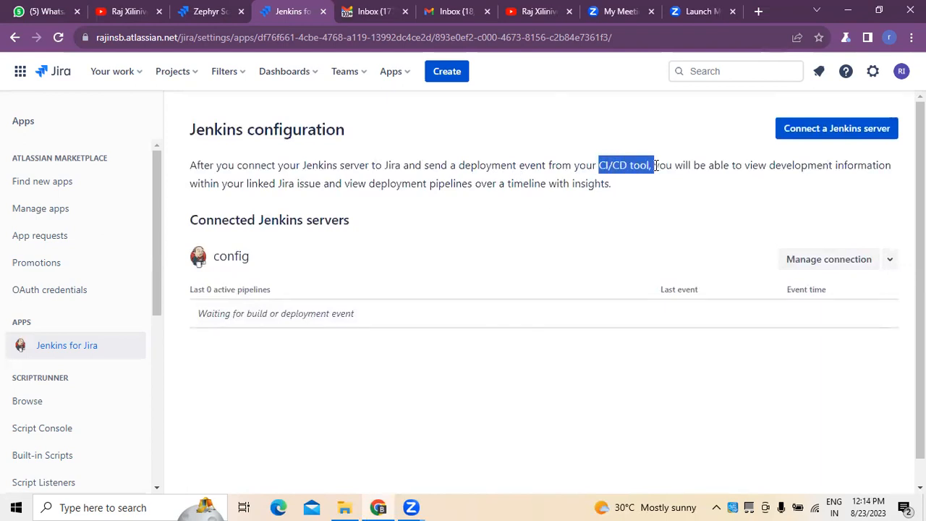
scroll(345, 354, "down", 1)
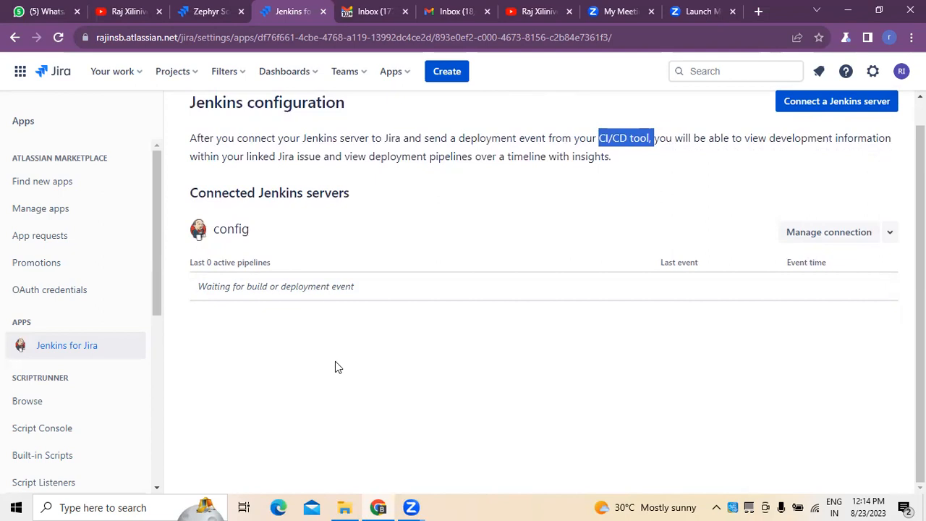
left_click(836, 108)
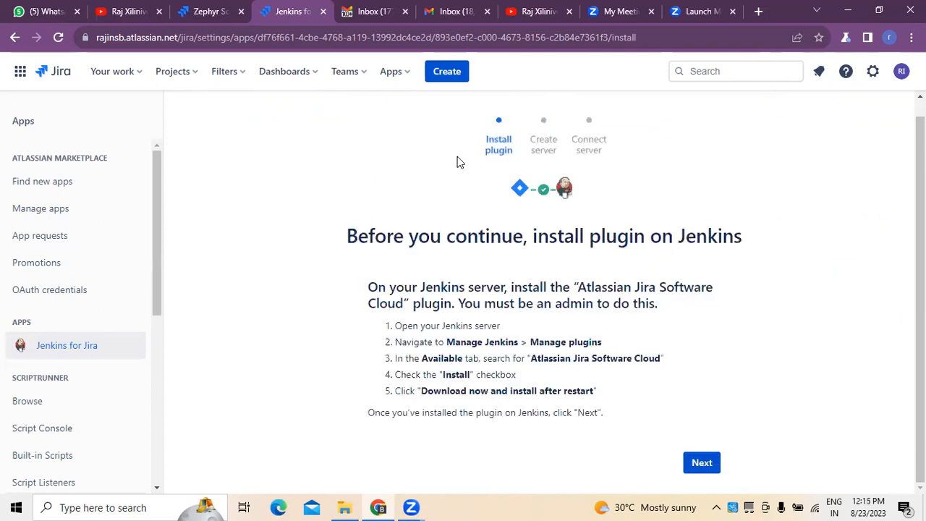
left_click(16, 38)
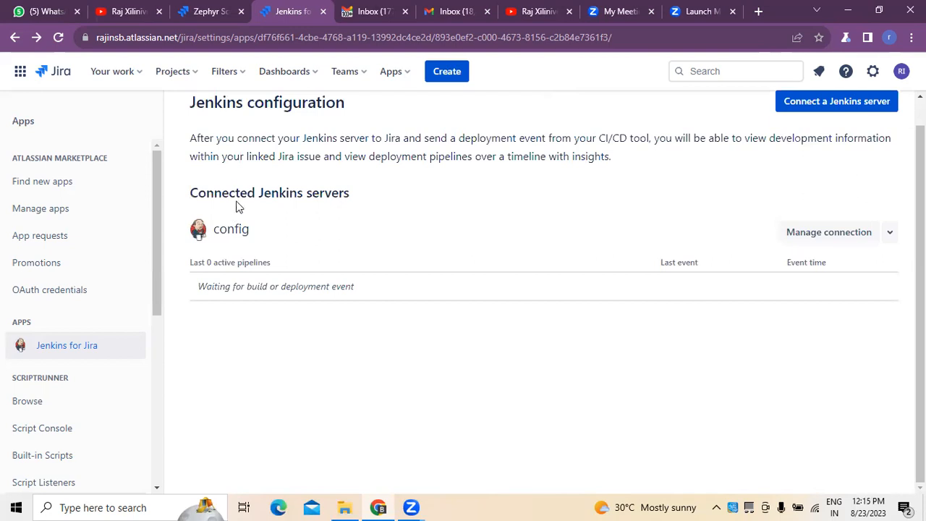
left_click_drag(190, 192, 355, 205)
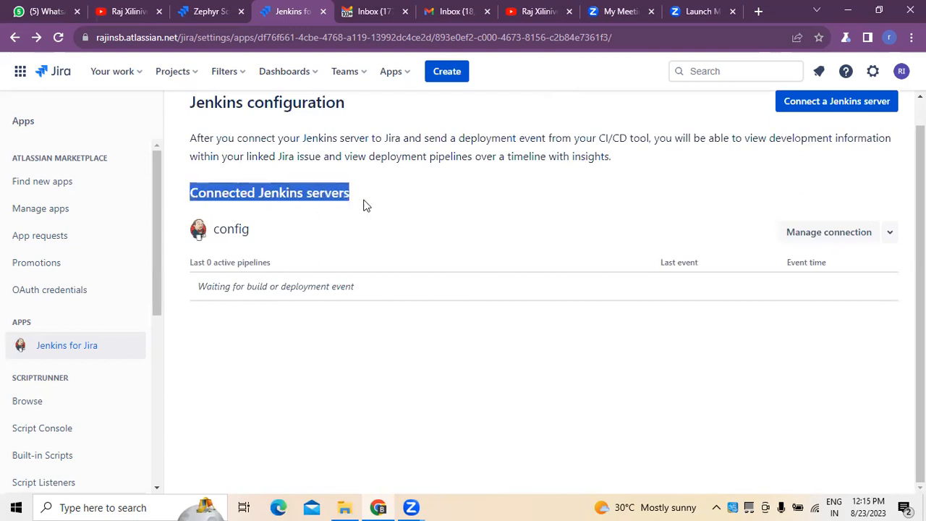
mouse_move(27, 401)
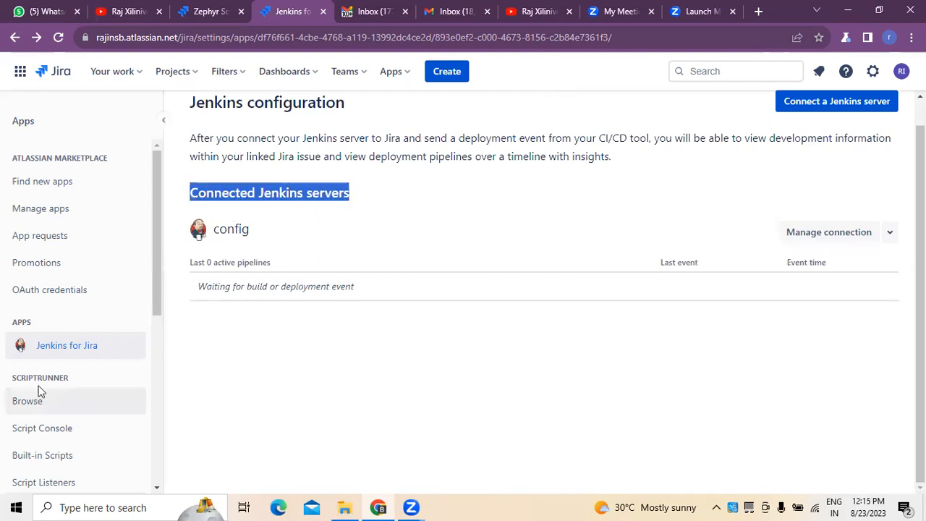
left_click(273, 436)
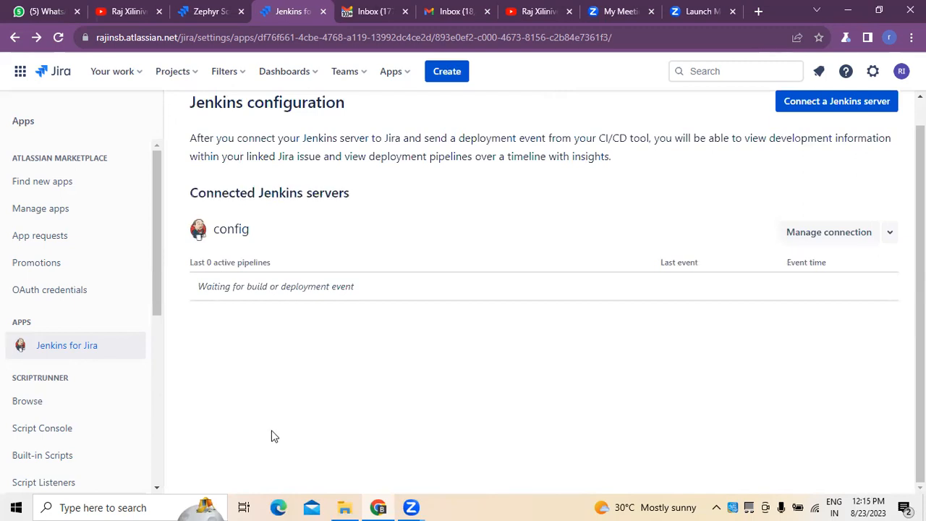
scroll(273, 436, "up", 1)
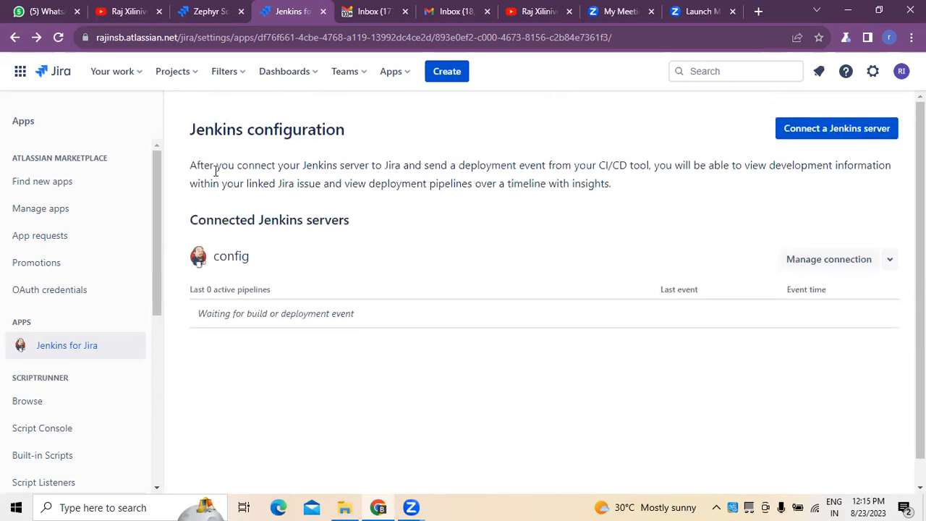